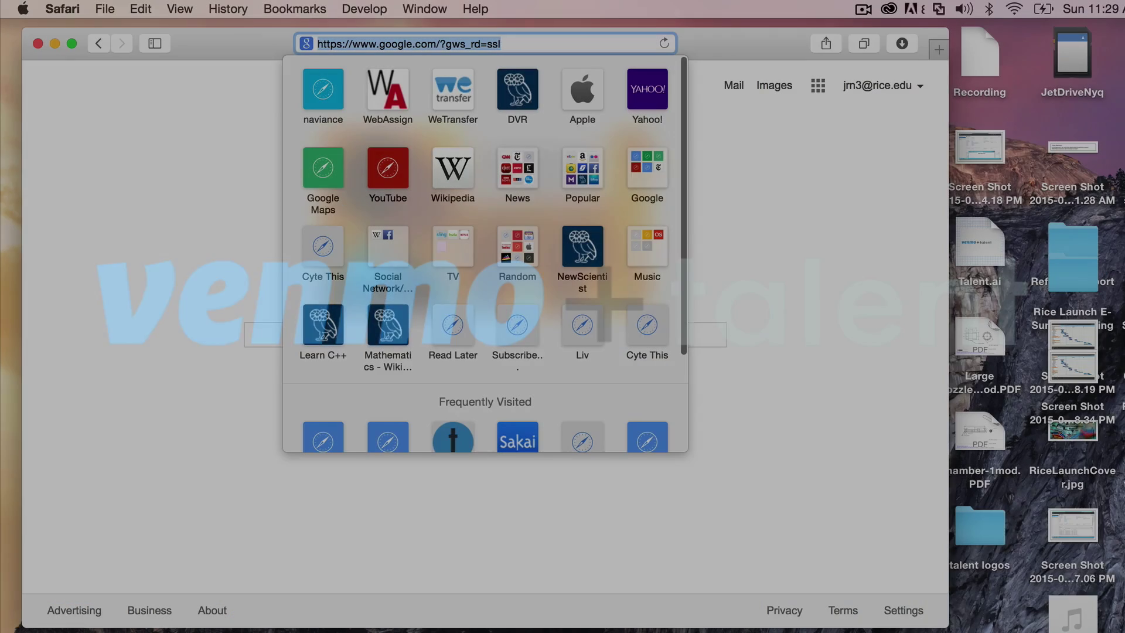
text(tal)
Load talent.azurewebsites.net and log in with Venmo, allowing Talent access.
key(Return)
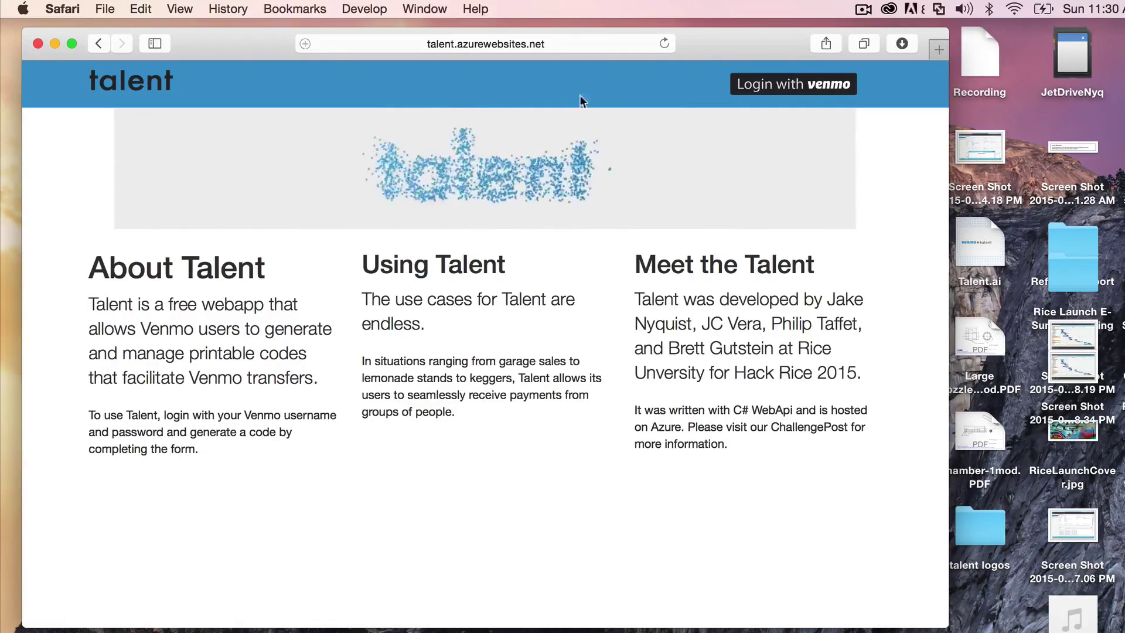
click(797, 87)
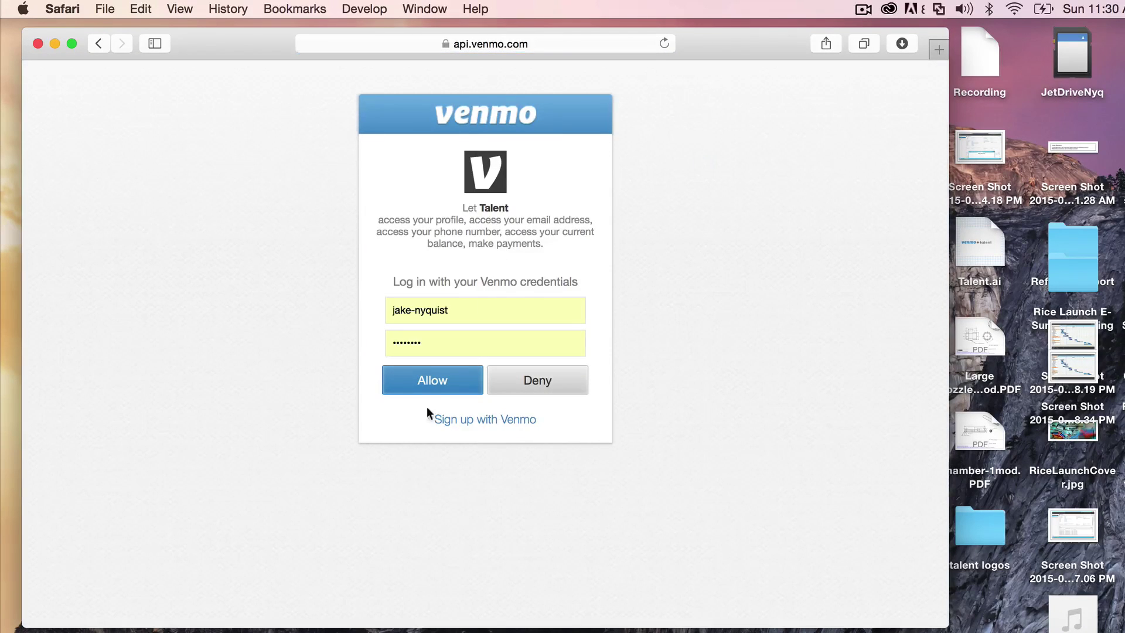
click(428, 387)
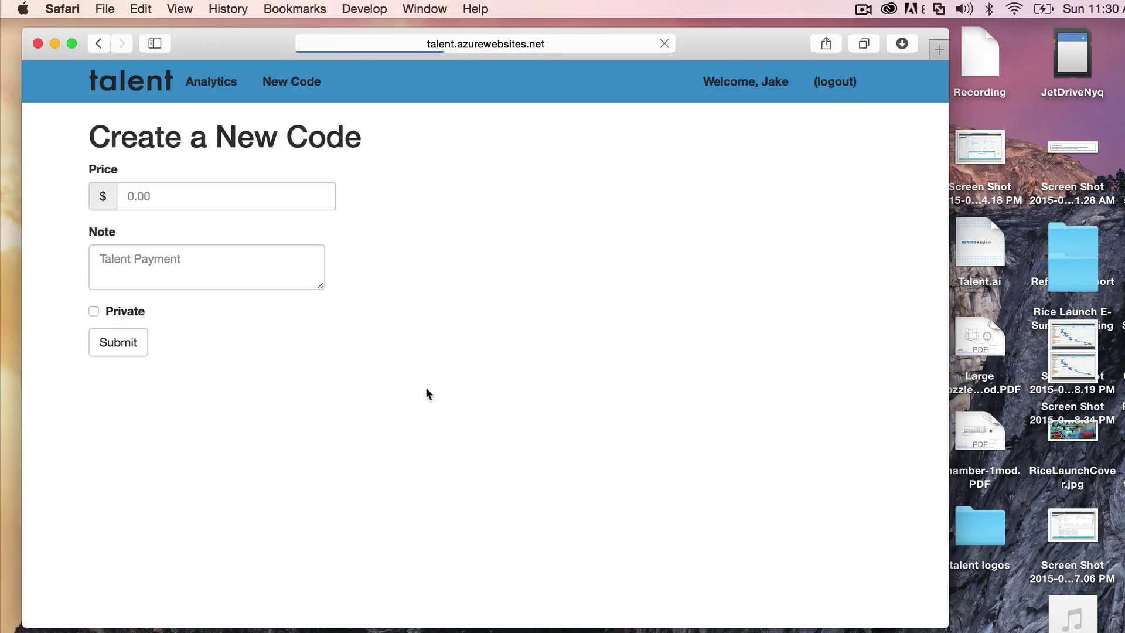
Create a public code priced 2.00 with the note 'Cookies!'.
click(167, 197)
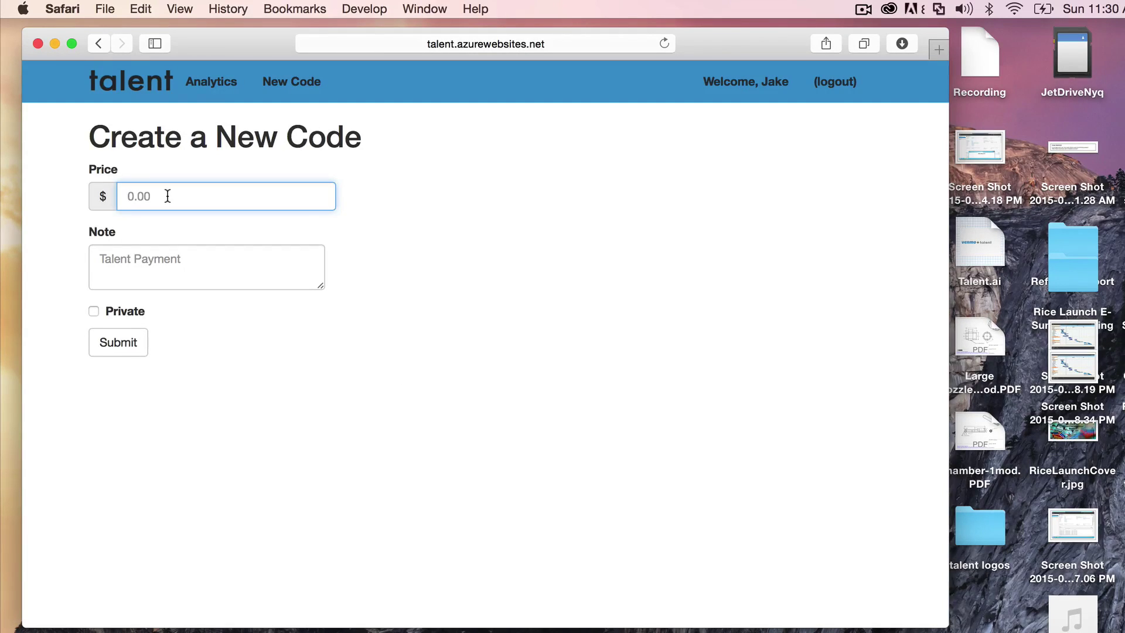
text(2.)
key(Tab)
text(C)
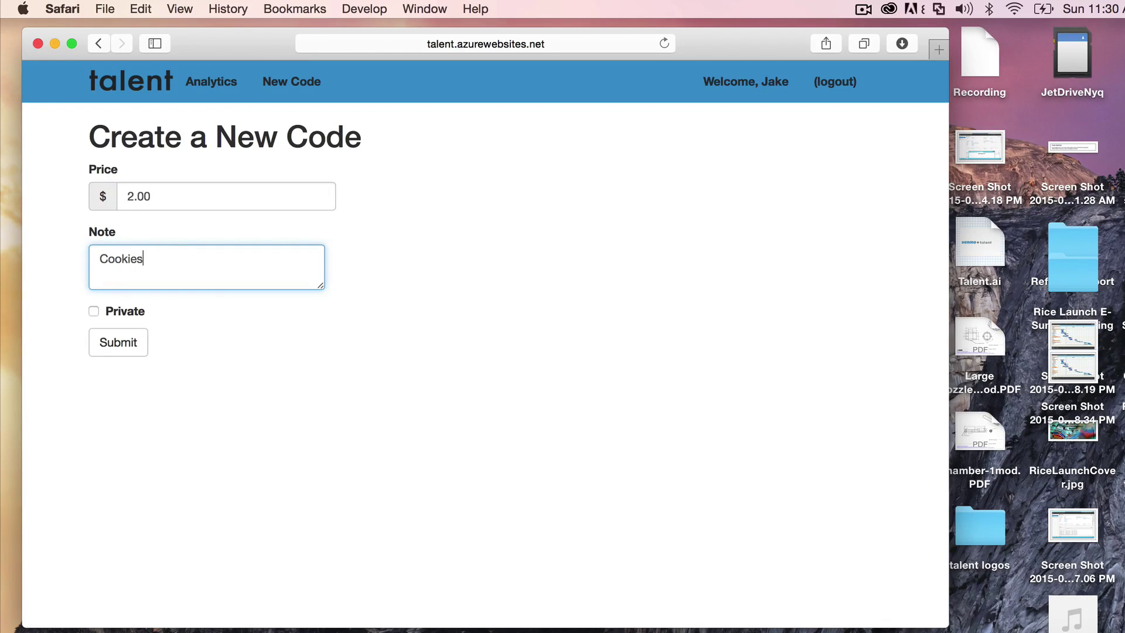
text(!)
click(106, 317)
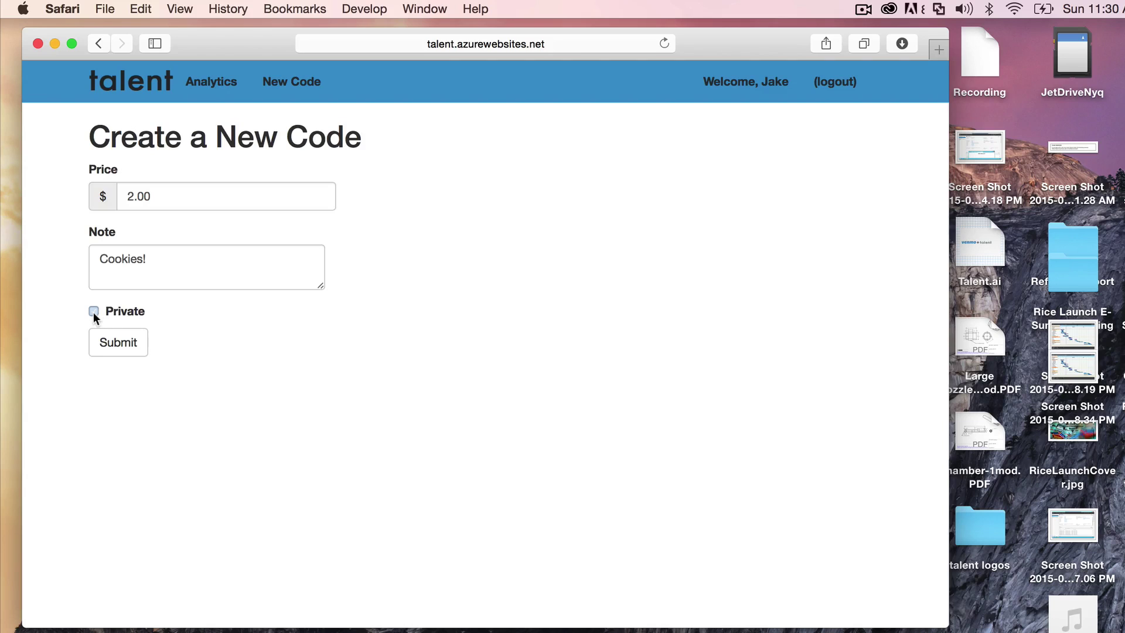
click(117, 341)
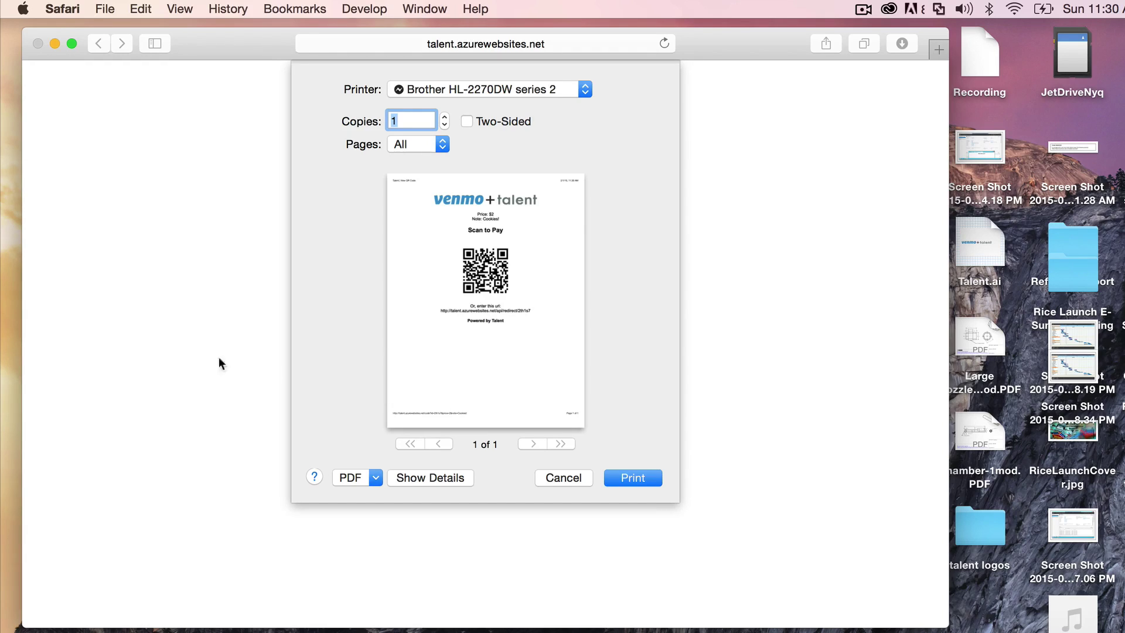
Cancel the print dialog to view the Venmo QR payment page.
click(538, 478)
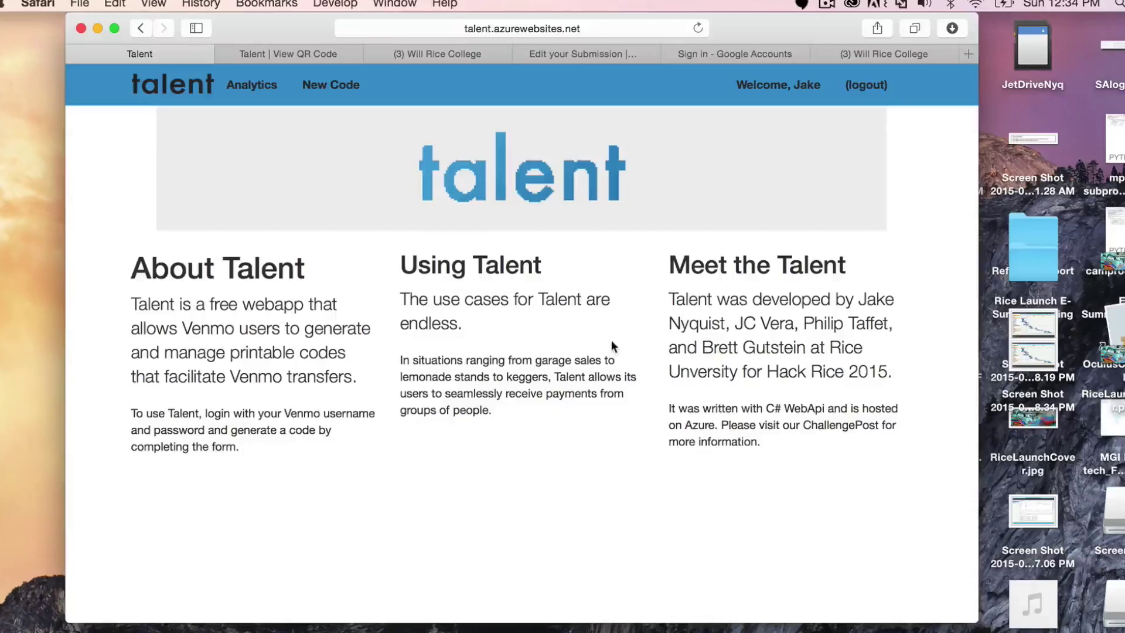
View Payment Analytics for the Shirts, Cookies! and Beer items.
click(261, 95)
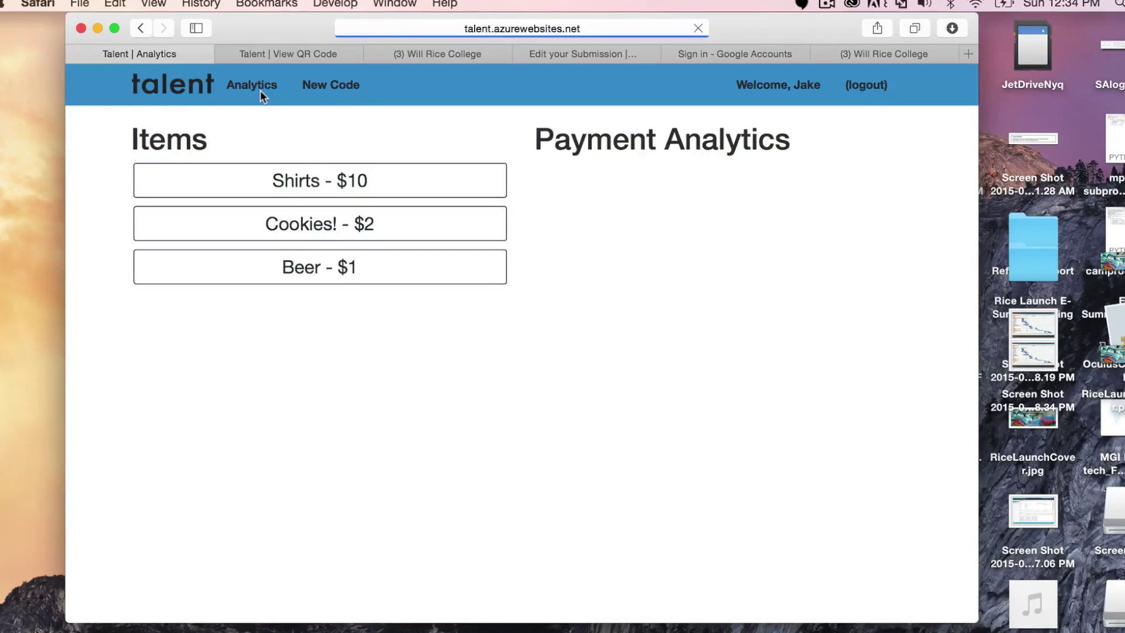
click(295, 179)
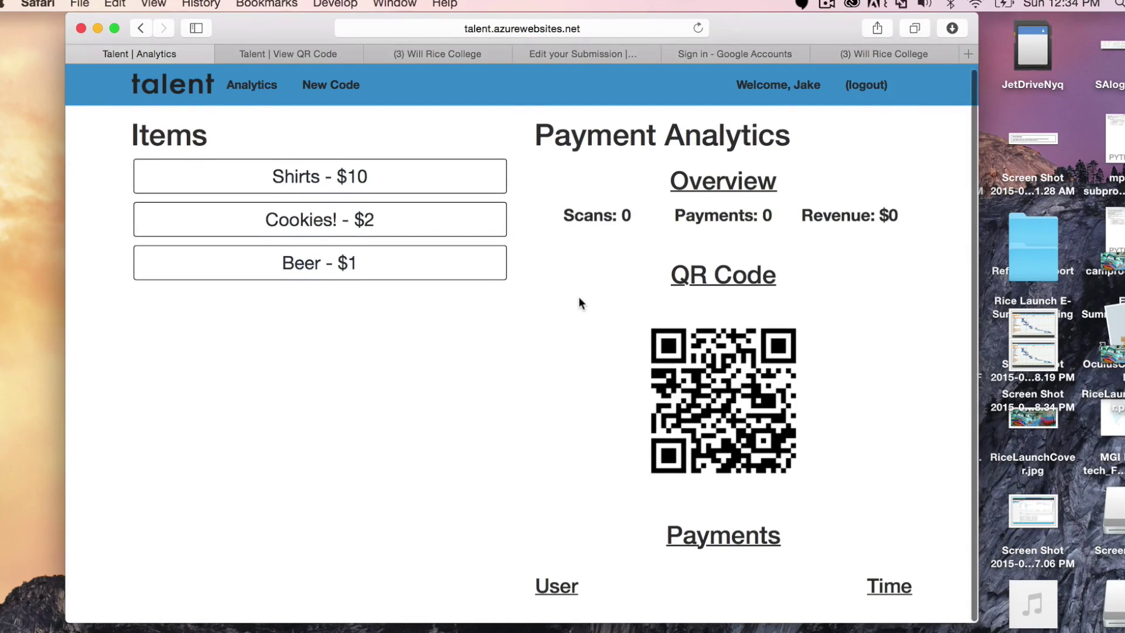
scroll(578, 296, down, 1)
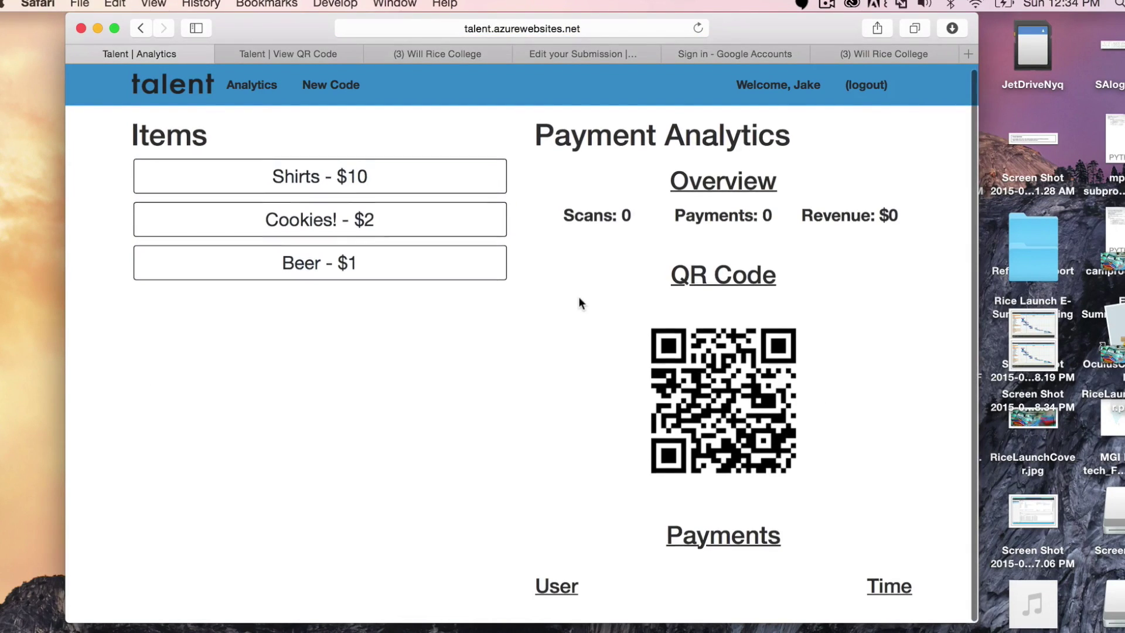
click(453, 231)
scroll(558, 277, down, 1)
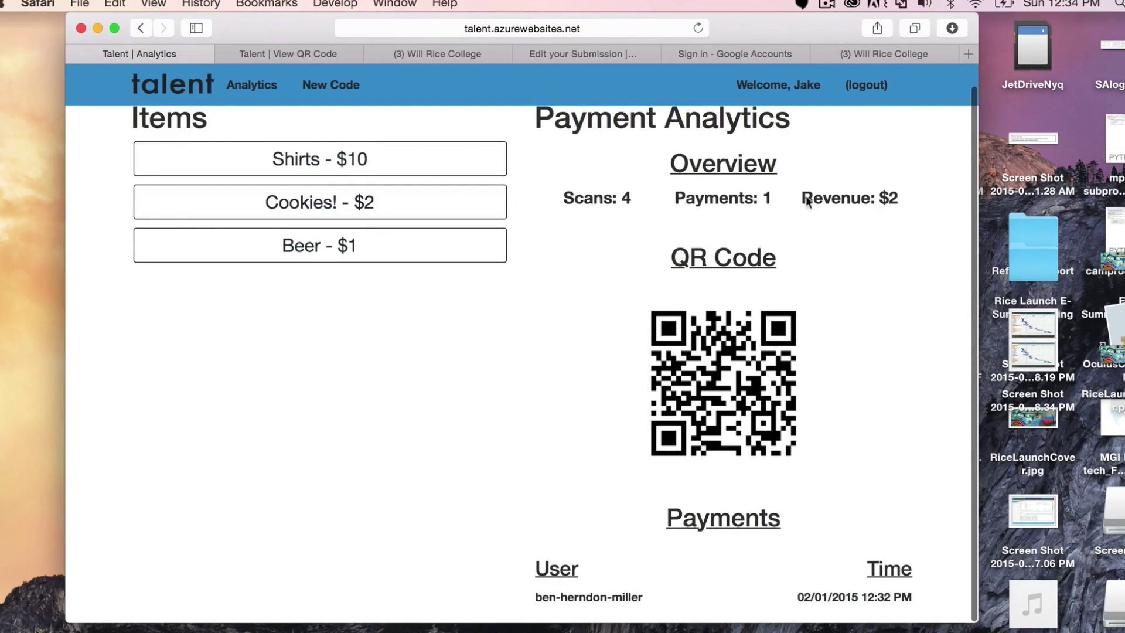
click(434, 246)
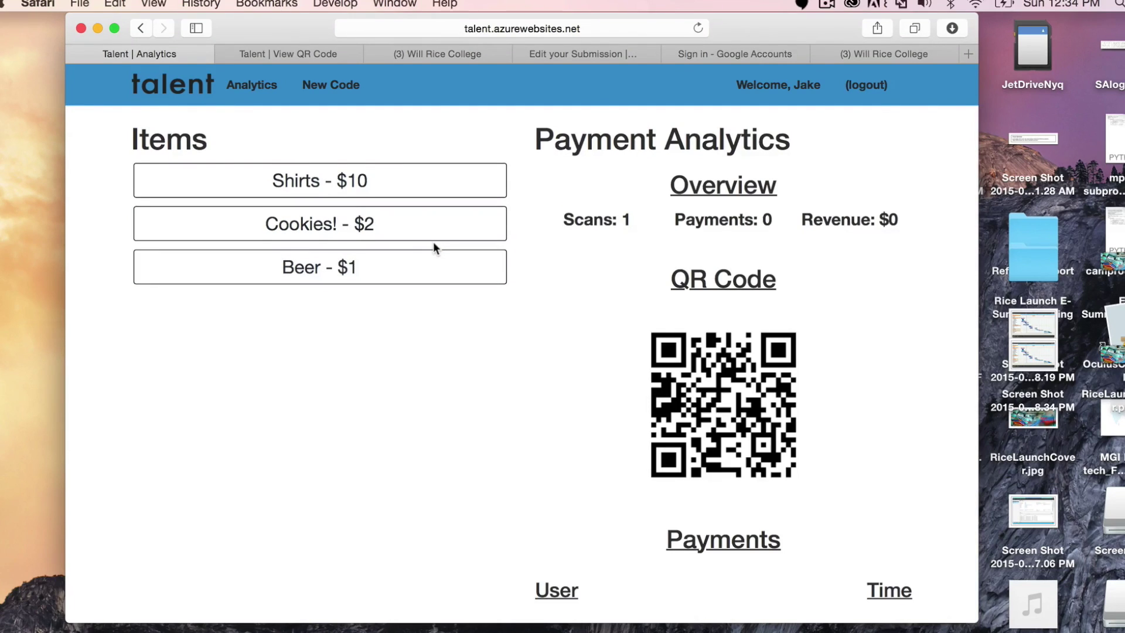
scroll(542, 249, down, 1)
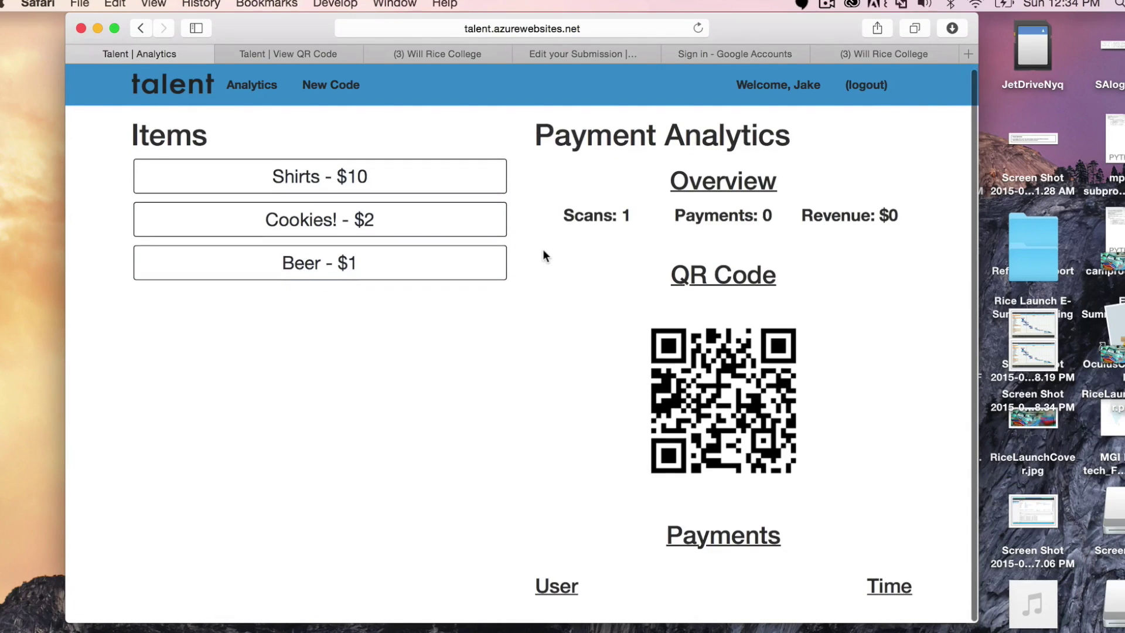